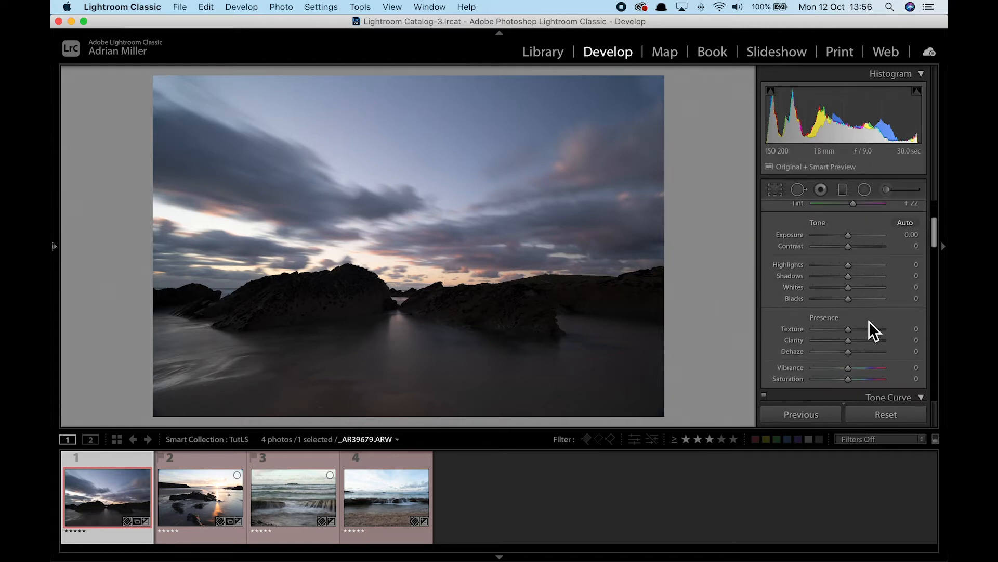
Hide the filmstrip and turn on both the shadow and highlight clipping warnings in the histogram.
scroll(869, 321, down, 2)
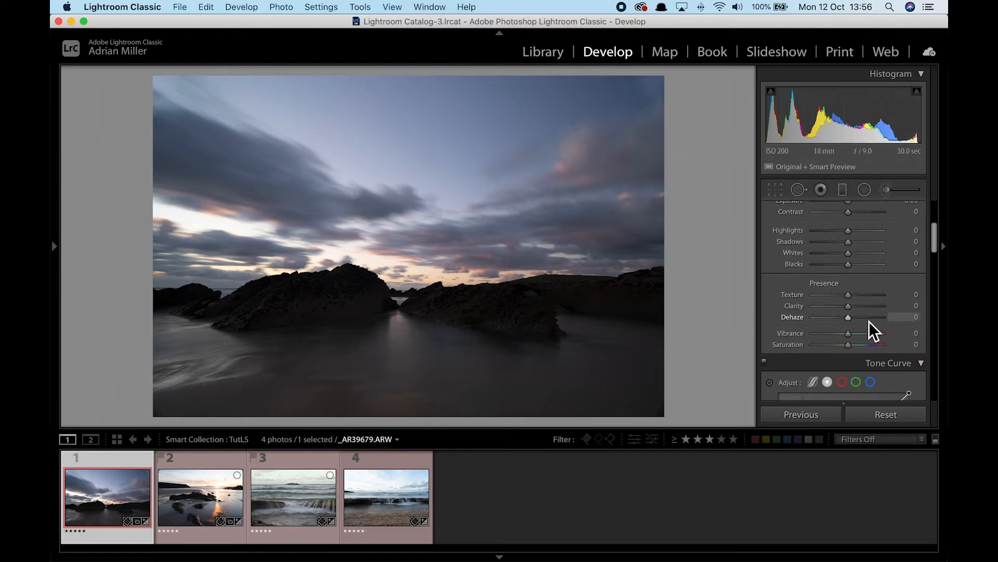
scroll(869, 322, up, 2)
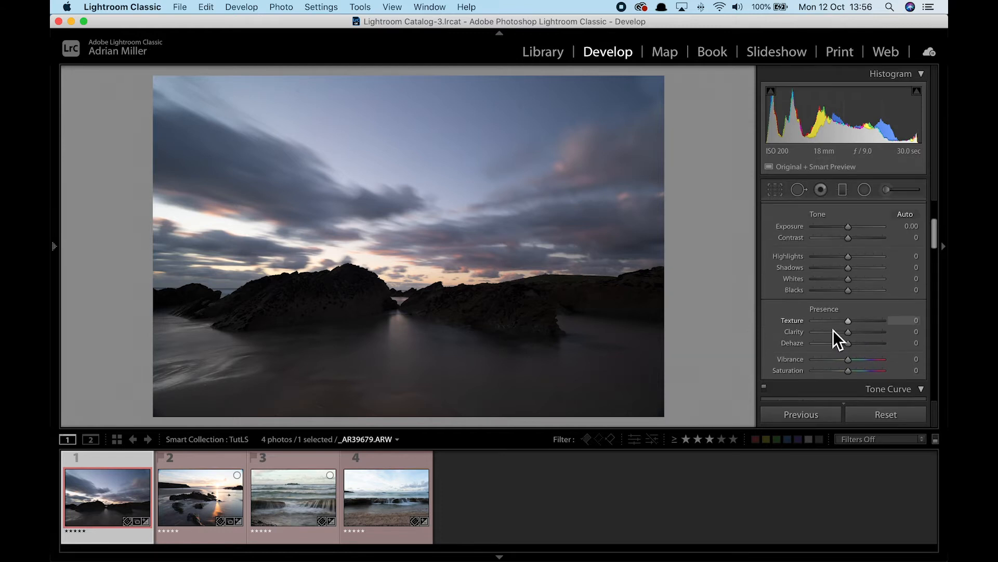
click(500, 556)
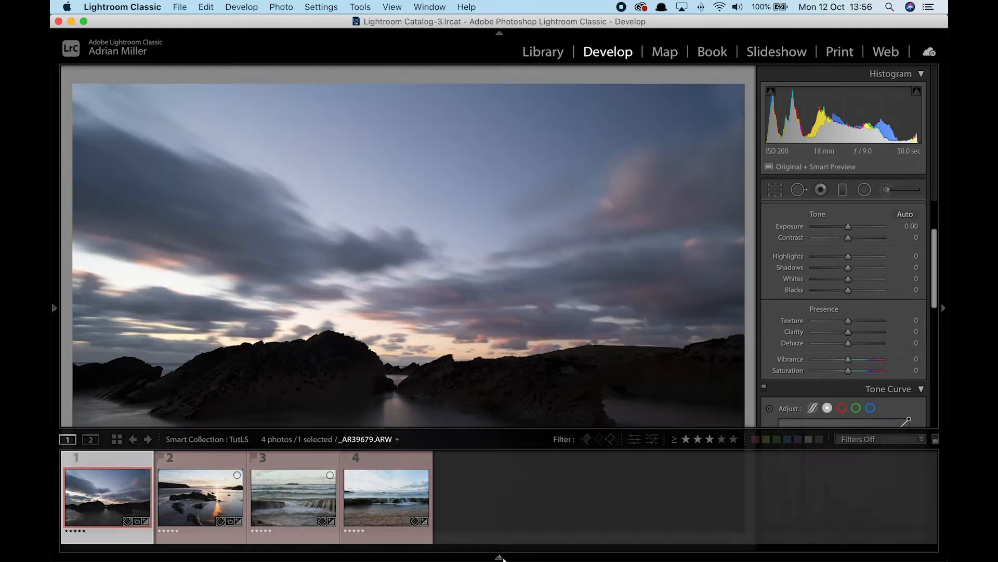
click(926, 100)
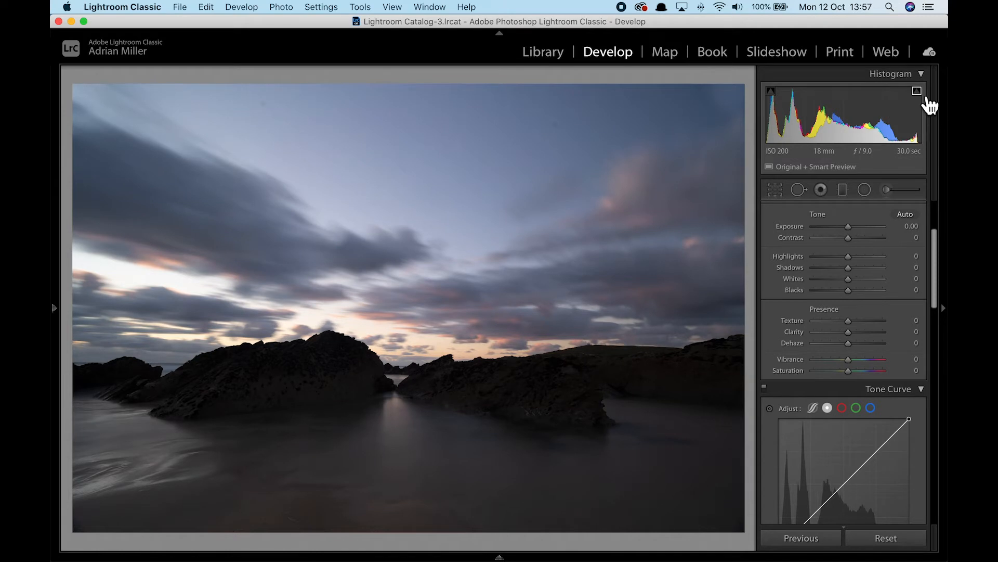
click(772, 93)
Try the photo's Exposure at +2.00 to check highlight clipping, and return it to 0.00.
drag(852, 229, 866, 228)
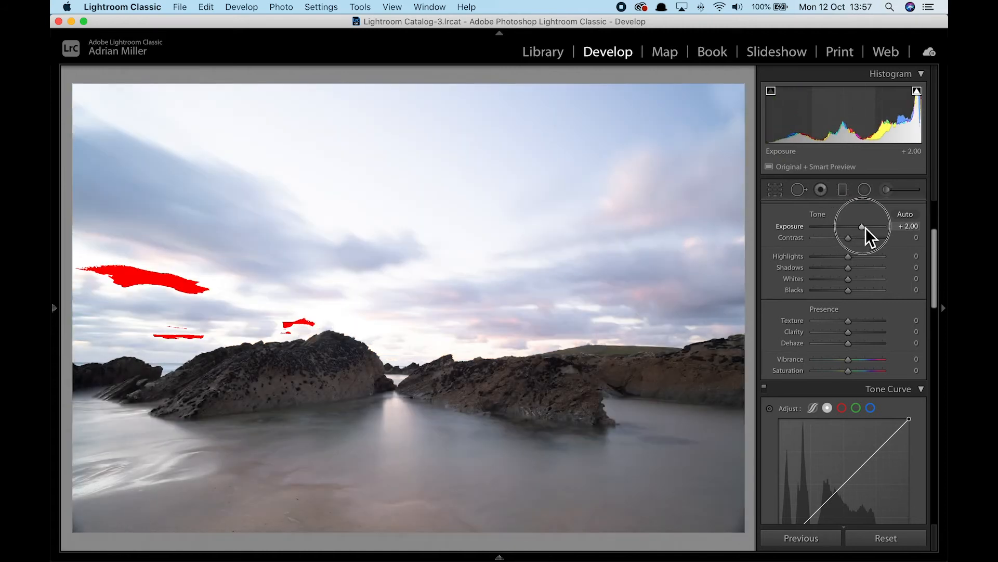
mouse_move(866, 228)
mouse_down()
mouse_move(833, 226)
mouse_move(846, 227)
mouse_up()
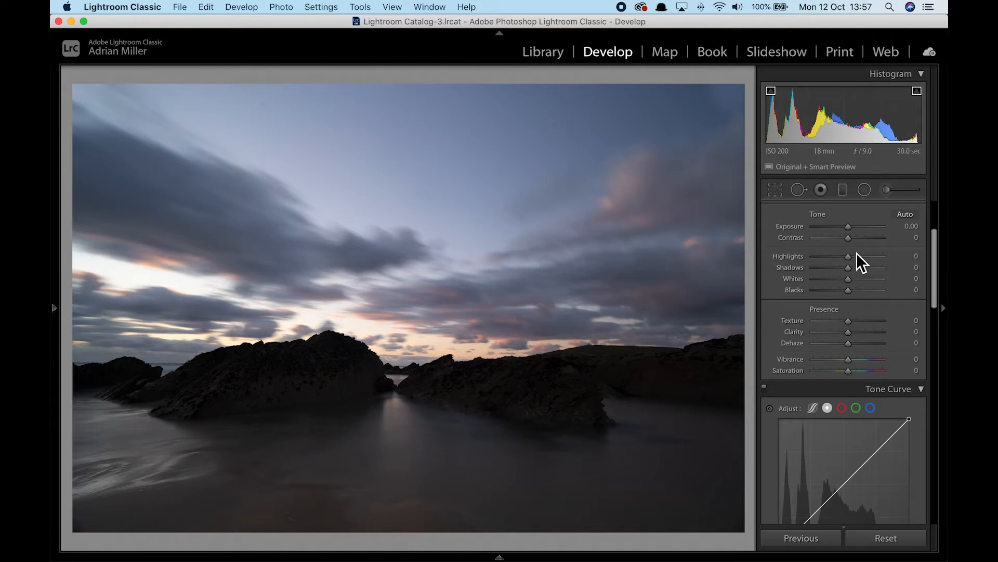
Set Highlights to −32, Shadows to +44, Whites to +43 and Blacks to −14, and turn off both clipping warnings.
mouse_move(850, 259)
mouse_down()
mouse_move(799, 260)
mouse_move(900, 273)
mouse_move(865, 273)
mouse_up()
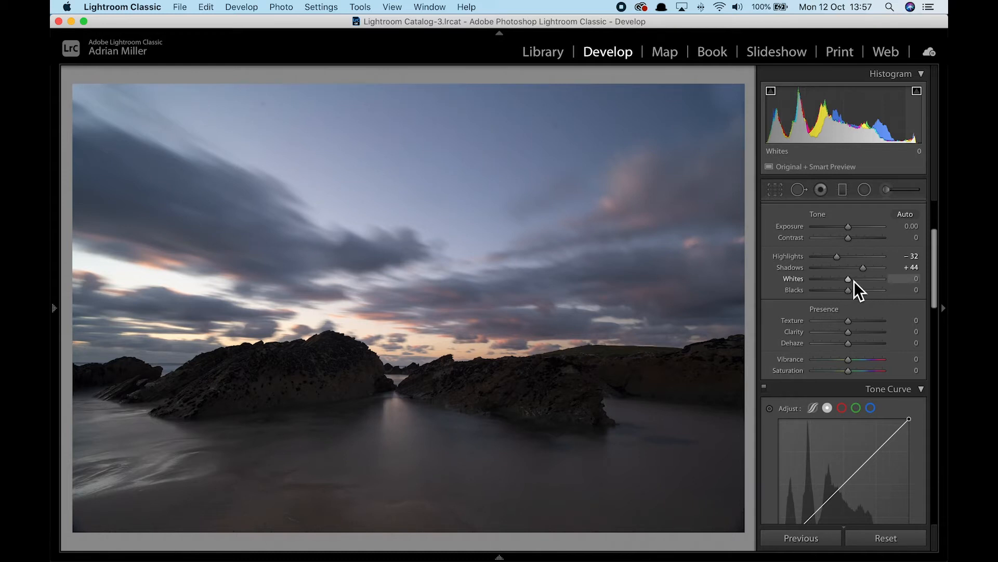
key(alt)
mouse_move(851, 282)
mouse_down()
mouse_move(875, 284)
mouse_move(843, 293)
mouse_up()
key(alt)
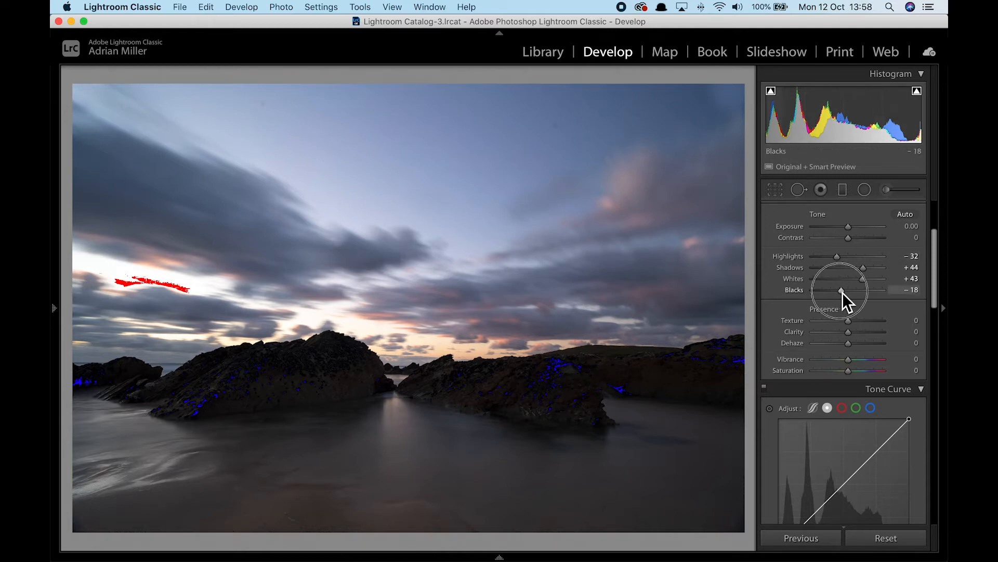
drag(843, 292, 844, 292)
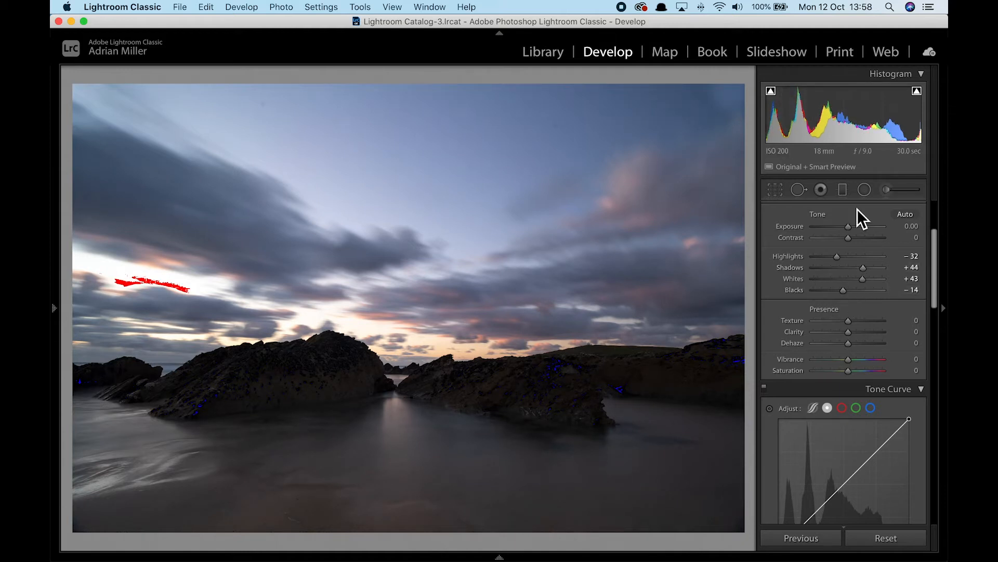
click(918, 93)
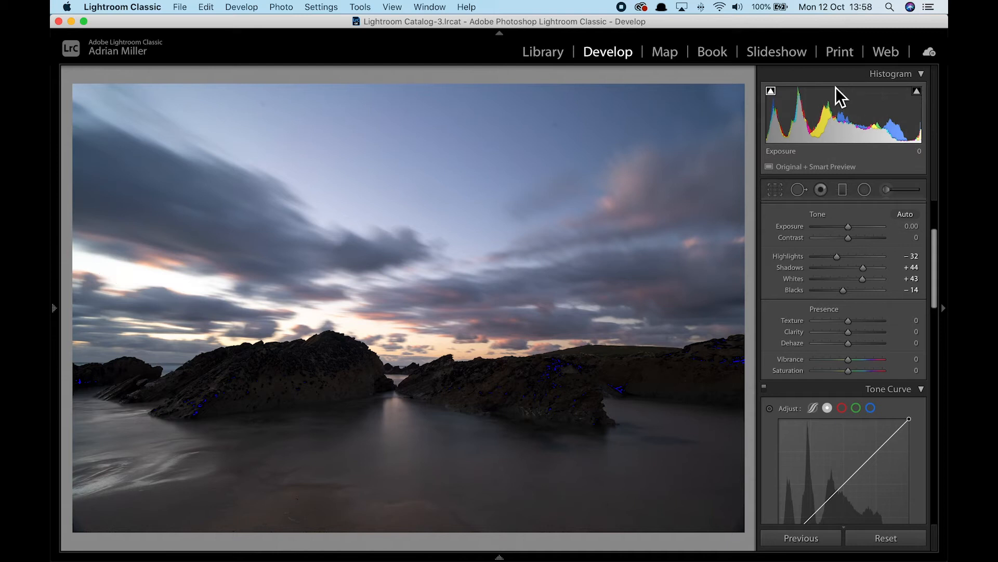
click(772, 92)
Set the photo's Texture to +18 and Vibrance to +39, keeping Saturation at 0.
drag(852, 324, 858, 323)
mouse_move(850, 363)
mouse_down()
mouse_move(886, 373)
mouse_move(807, 372)
mouse_move(892, 374)
mouse_move(858, 375)
mouse_move(863, 363)
mouse_up()
double_click(856, 375)
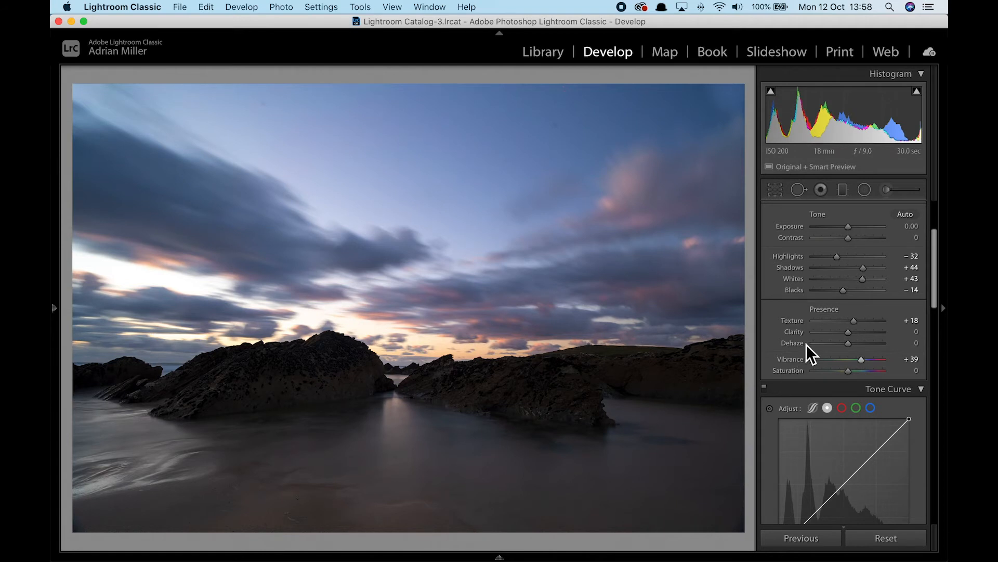
Reset the Adjustment Brush effect values and paint a mask over all the rocks, reducing the brush size to 9.0, and hide the mask overlay.
click(888, 193)
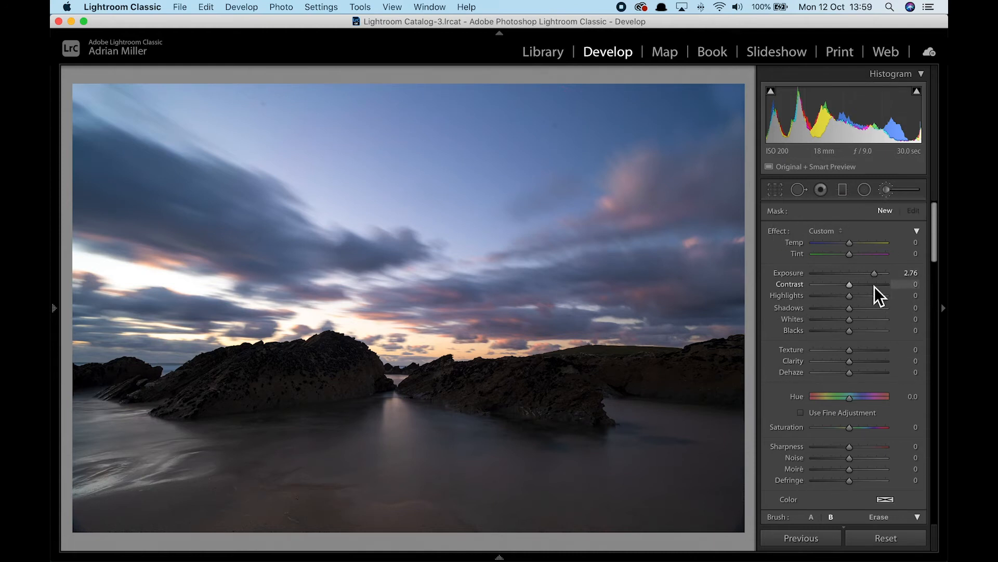
double_click(780, 232)
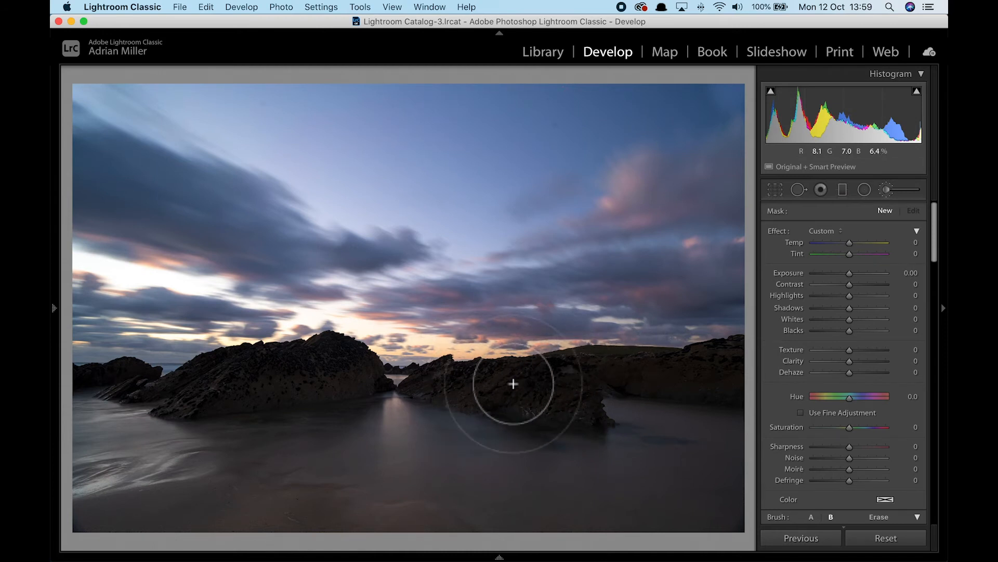
mouse_move(569, 378)
mouse_down()
mouse_move(440, 383)
mouse_move(507, 383)
mouse_up()
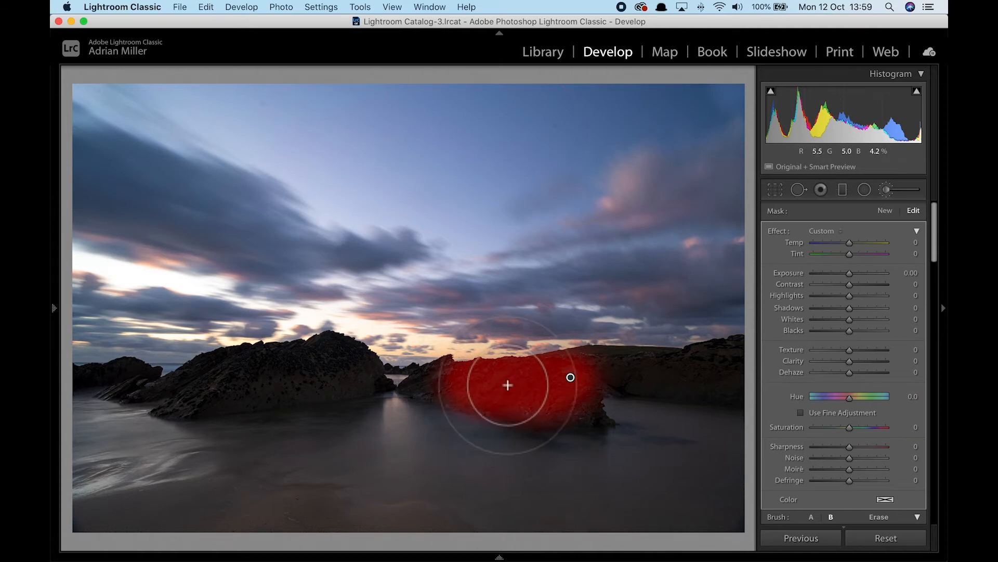
scroll(874, 421, down, 5)
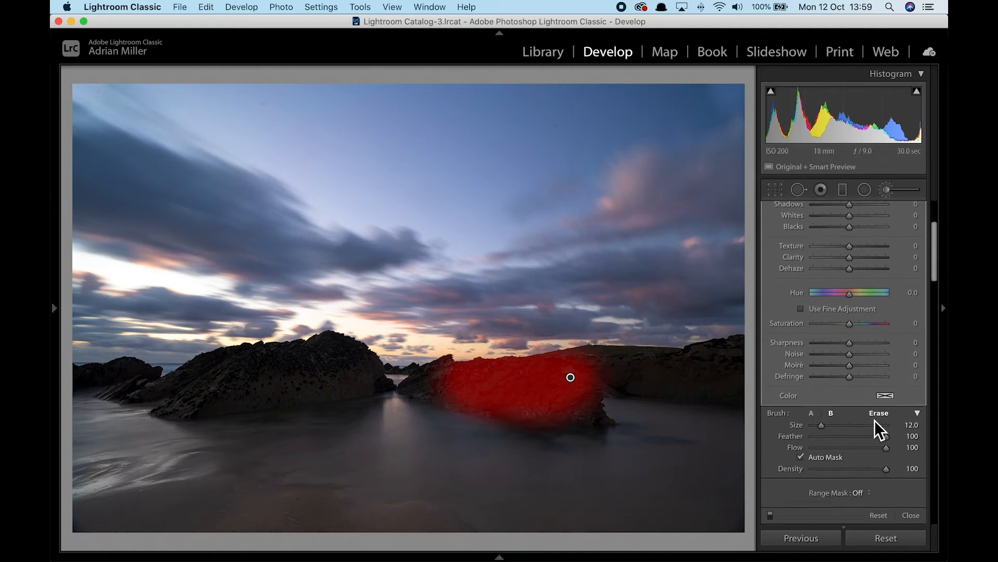
click(816, 425)
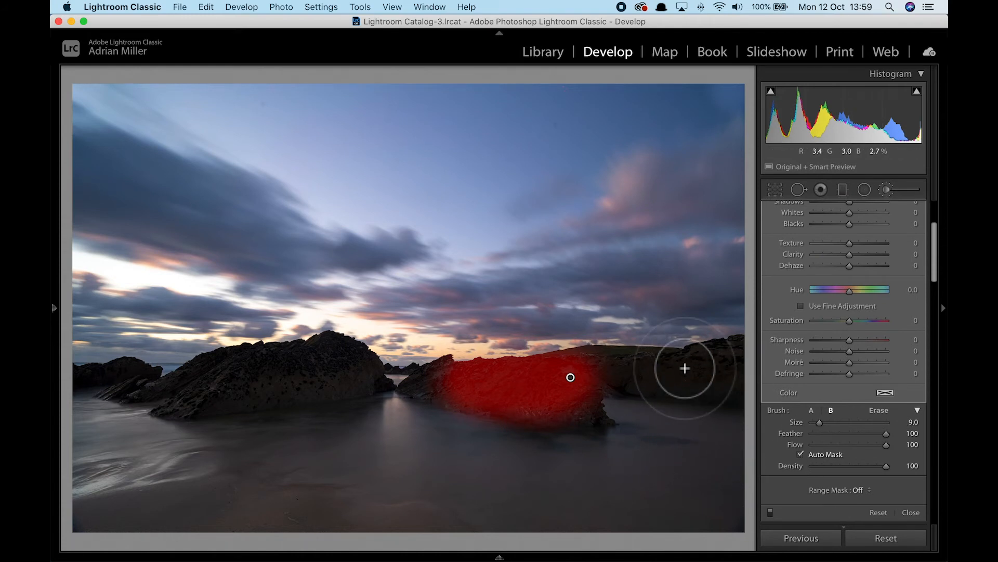
mouse_move(709, 364)
mouse_down()
mouse_move(739, 350)
mouse_move(576, 355)
mouse_move(597, 353)
mouse_move(614, 377)
mouse_move(671, 388)
mouse_move(739, 391)
mouse_move(741, 373)
mouse_move(590, 370)
mouse_move(596, 419)
mouse_move(508, 406)
mouse_move(445, 361)
mouse_move(411, 380)
mouse_move(422, 390)
mouse_move(350, 343)
mouse_move(225, 356)
mouse_move(164, 391)
mouse_move(130, 371)
mouse_move(59, 376)
mouse_move(179, 398)
mouse_move(303, 396)
mouse_move(370, 387)
mouse_move(370, 375)
mouse_move(234, 373)
mouse_move(353, 376)
mouse_move(312, 390)
mouse_move(212, 392)
mouse_move(272, 401)
mouse_move(331, 386)
mouse_move(261, 406)
mouse_move(214, 398)
mouse_move(257, 411)
mouse_move(304, 402)
mouse_move(337, 414)
mouse_up()
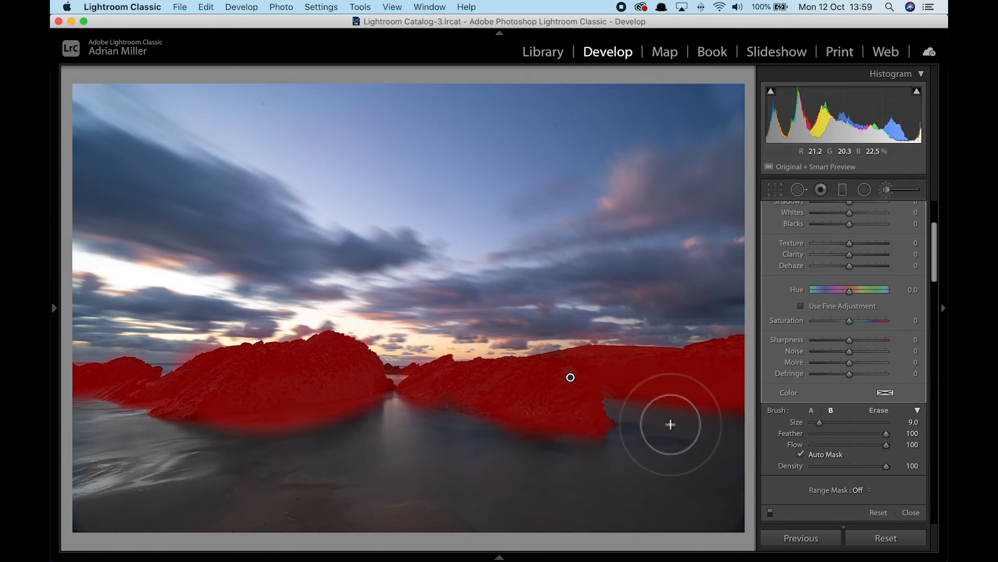
key(o)
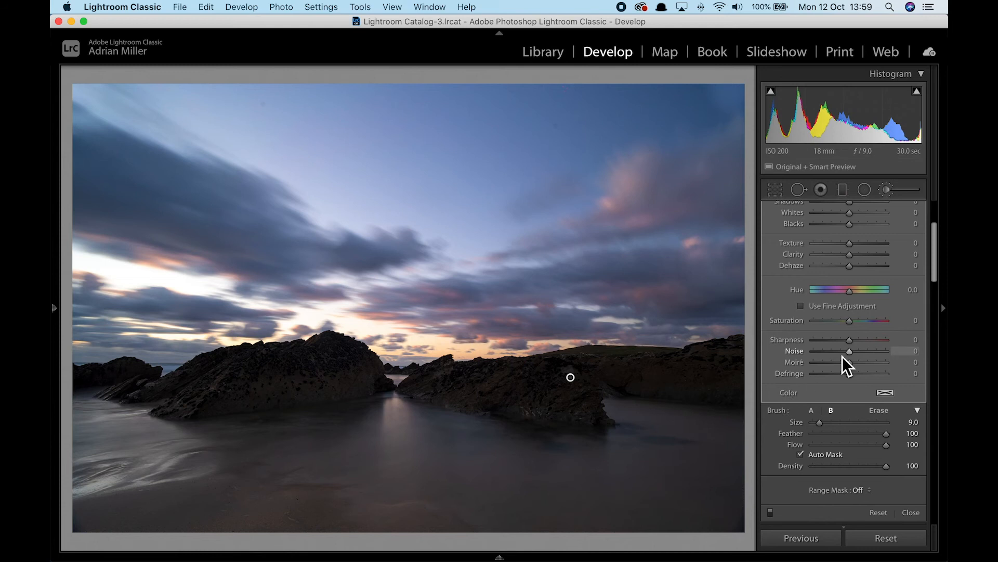
Set the rock mask's Exposure to 0.73, Contrast to 21, Shadows to 31 and Blacks to −11.
scroll(852, 343, up, 2)
scroll(852, 343, up, 3)
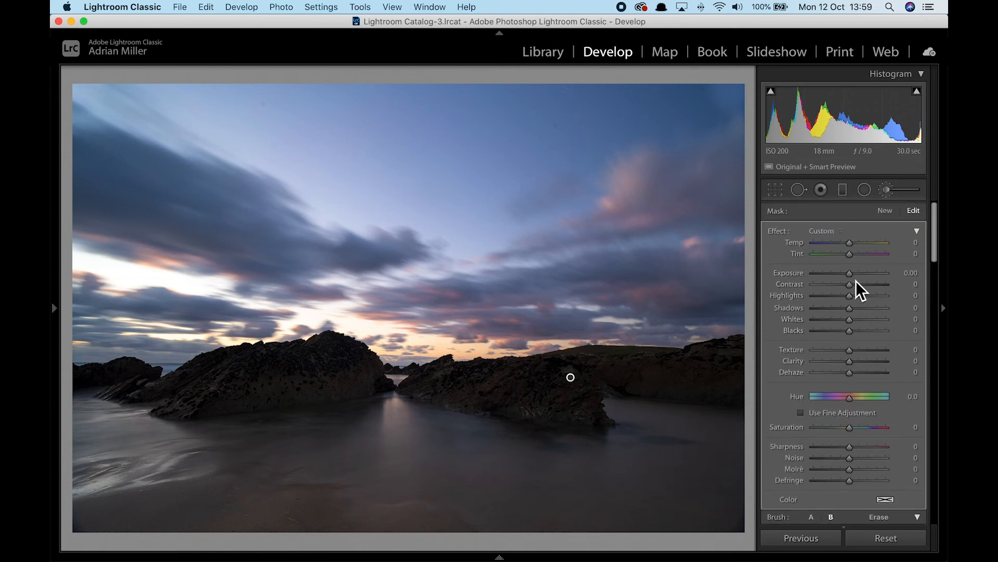
drag(853, 274, 858, 273)
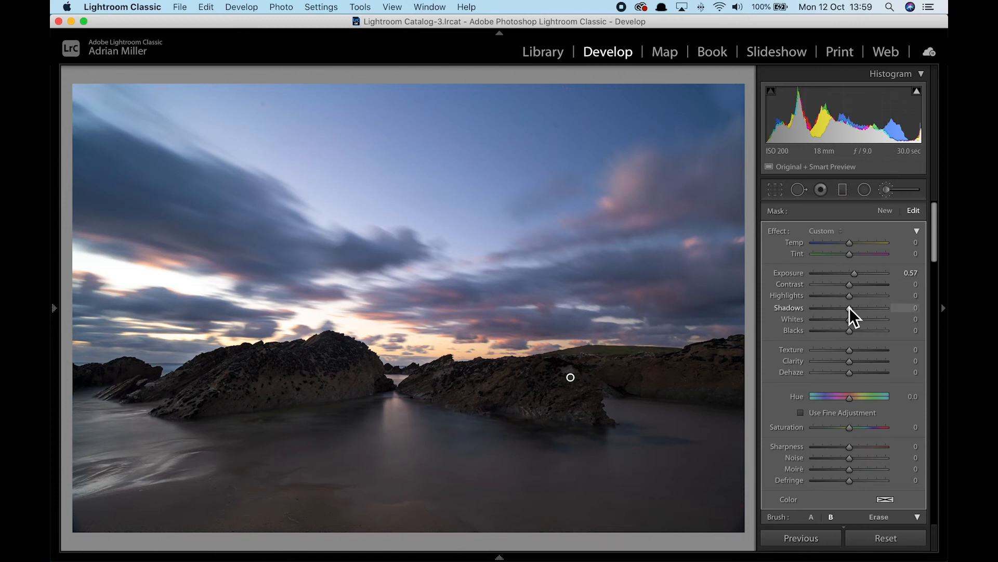
drag(851, 310, 861, 309)
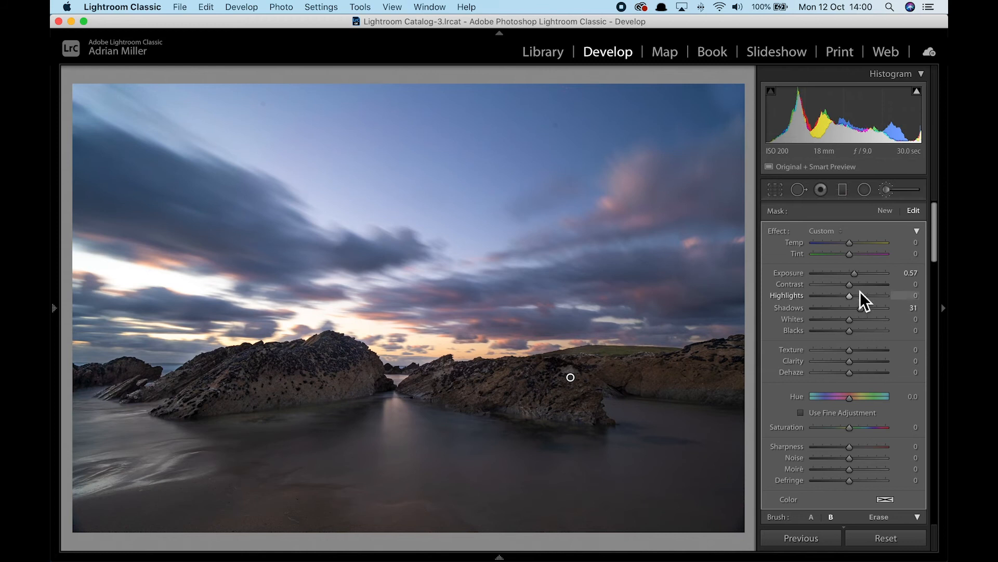
click(861, 285)
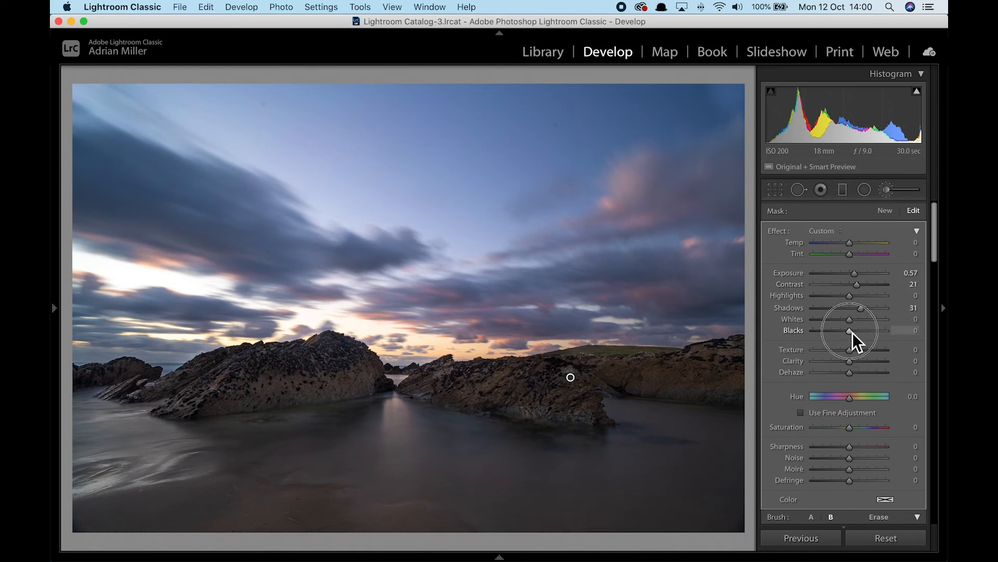
drag(850, 334, 849, 333)
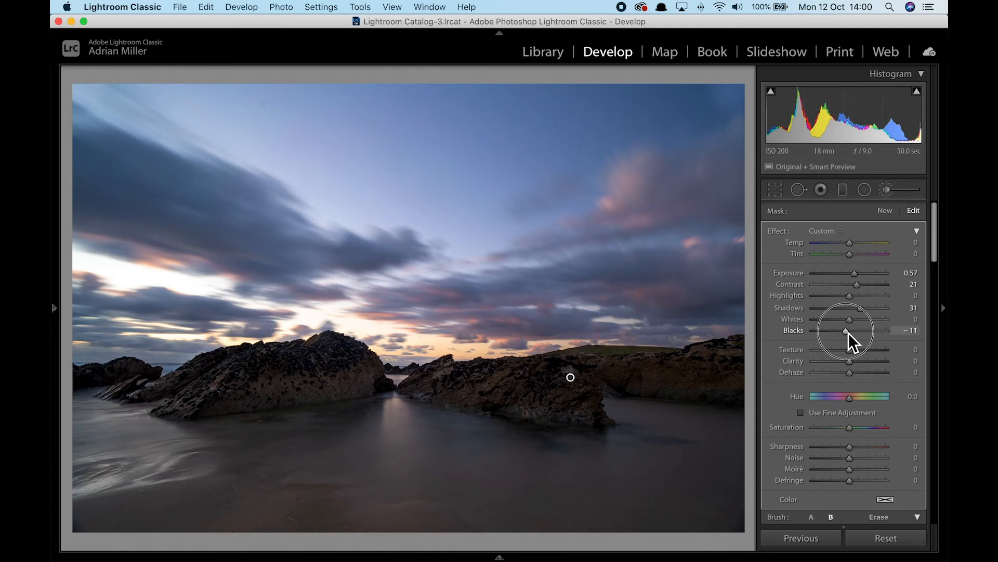
drag(859, 276, 861, 274)
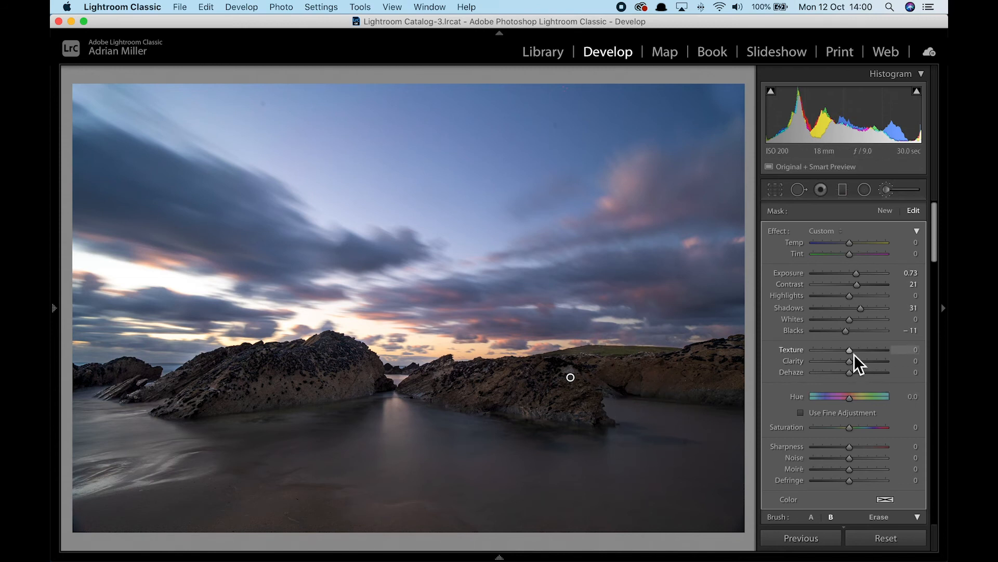
Set the rock mask's Texture to 48 and Clarity to 2, and compare the photo with its unedited version.
click(881, 361)
mouse_move(883, 363)
mouse_down()
mouse_move(848, 365)
mouse_move(896, 363)
mouse_move(851, 361)
mouse_move(879, 353)
mouse_move(852, 352)
mouse_move(879, 353)
mouse_move(869, 354)
mouse_up()
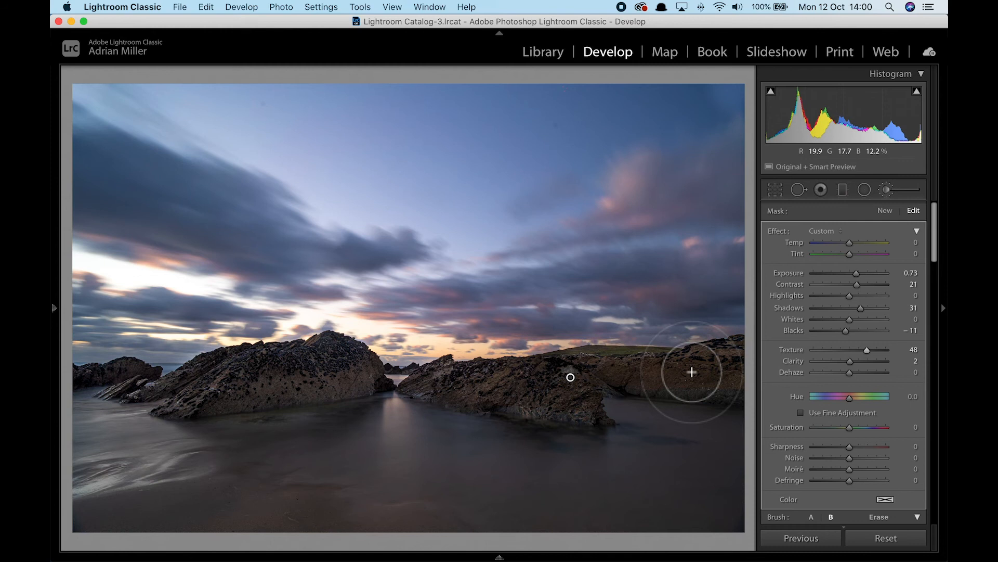
key(backslash)
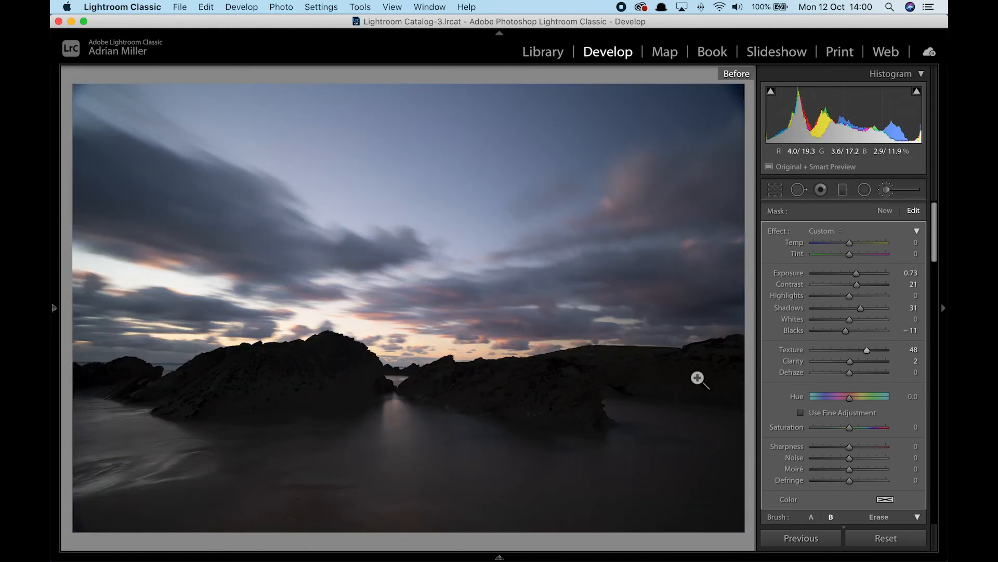
key(backslash)
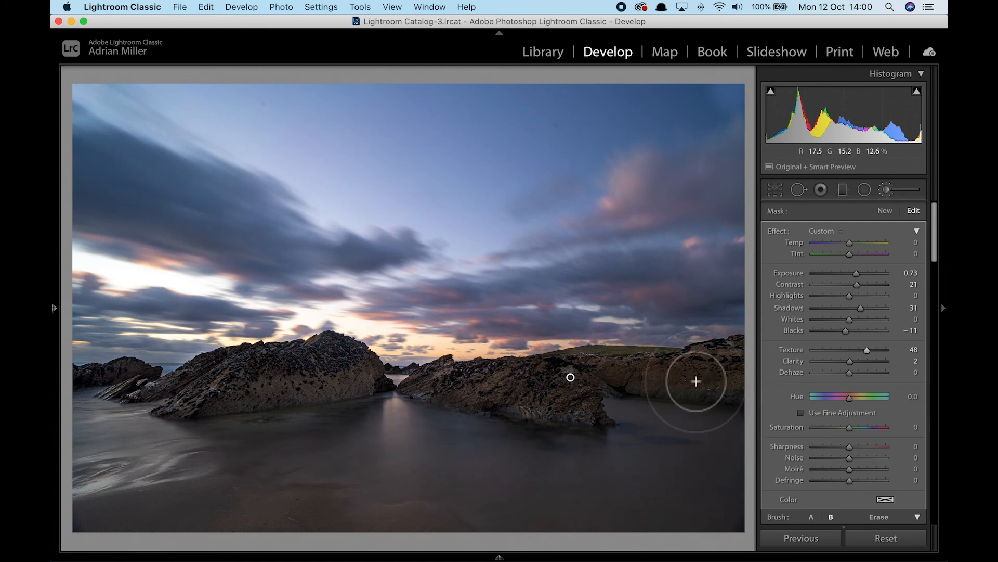
Paint a new brush mask over the light reflection in the water between the rocks and set its Exposure to 0.31.
click(885, 193)
click(887, 195)
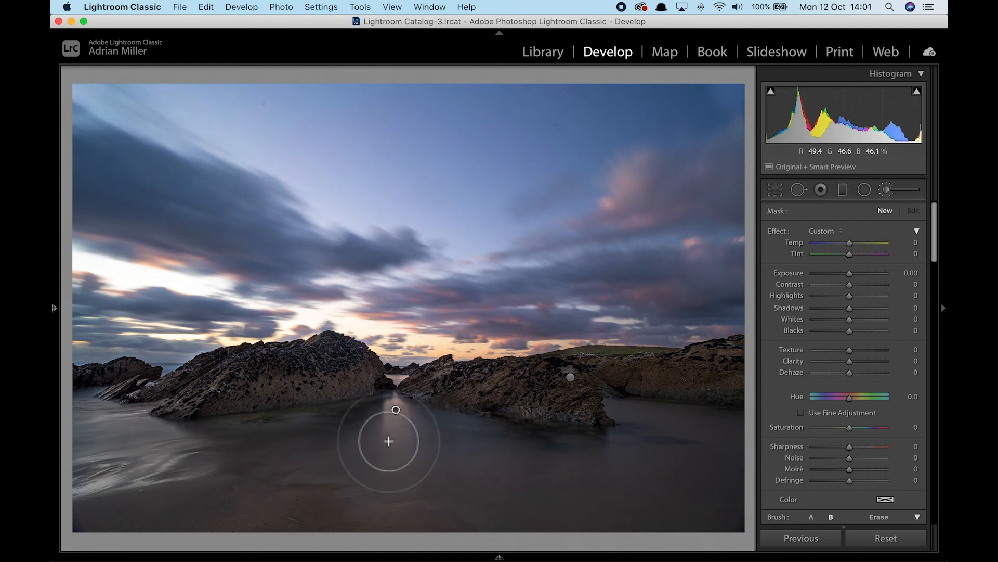
mouse_move(395, 410)
mouse_down()
mouse_move(406, 468)
mouse_move(395, 432)
mouse_move(383, 469)
mouse_move(396, 417)
mouse_move(379, 453)
mouse_move(386, 466)
mouse_up()
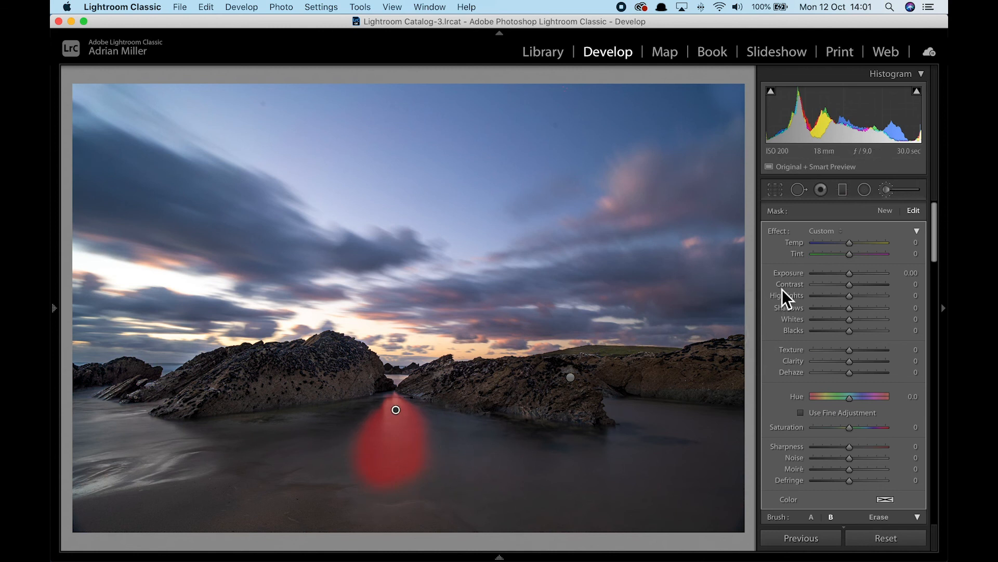
key(o)
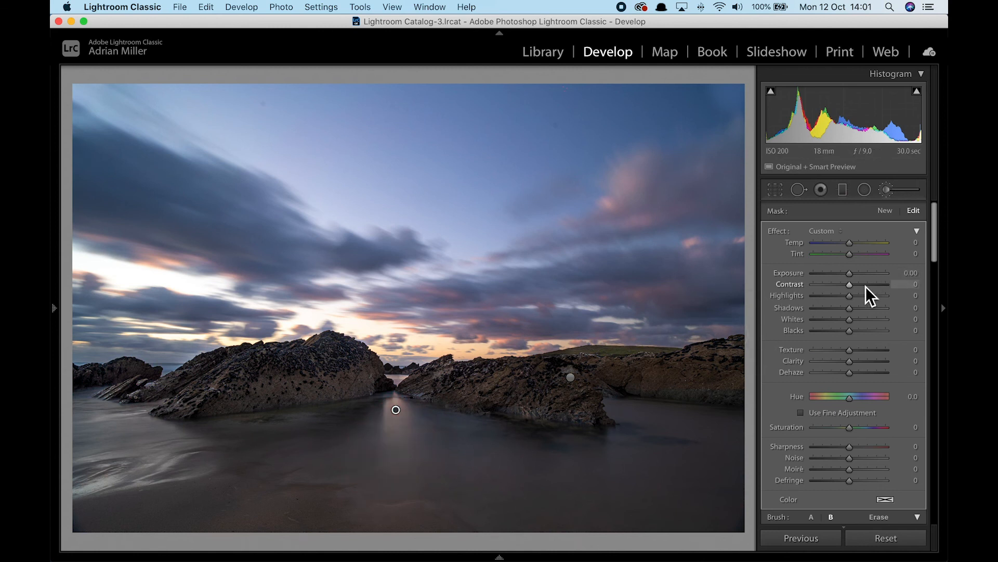
click(852, 275)
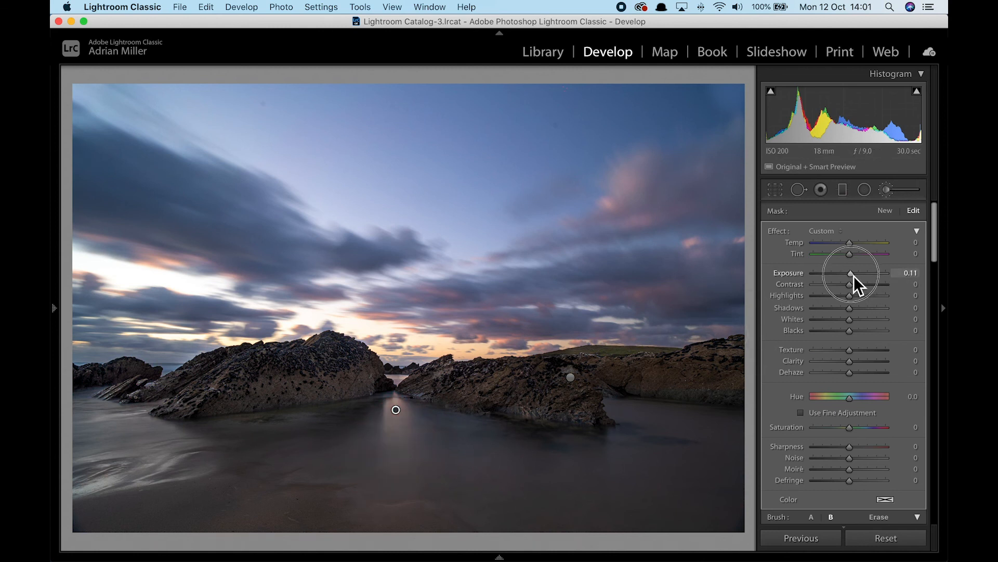
drag(856, 275, 856, 275)
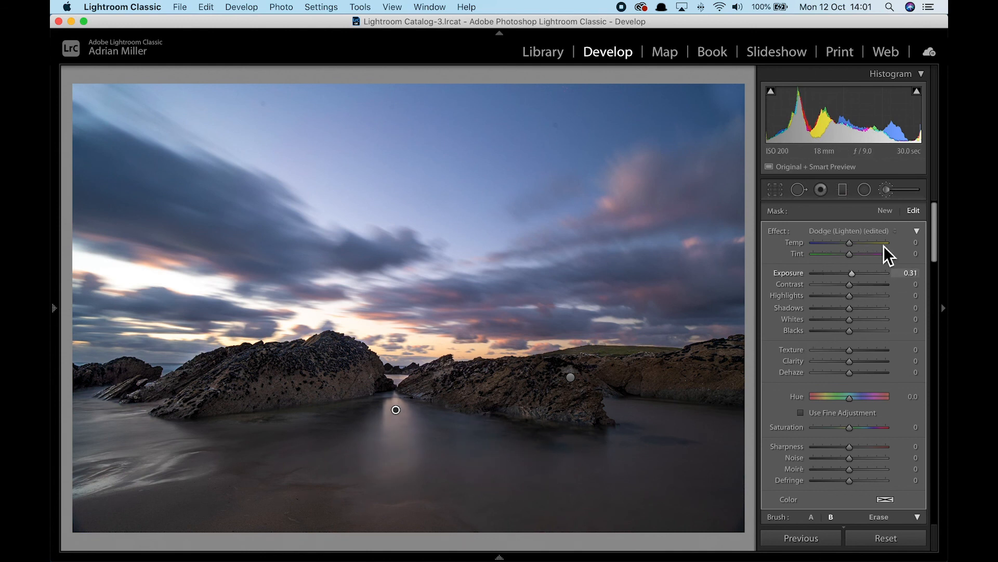
Darken the foreground with a new brush mask at Exposure −0.32 and Auto Mask off, and compare the photo with its unedited version.
click(886, 212)
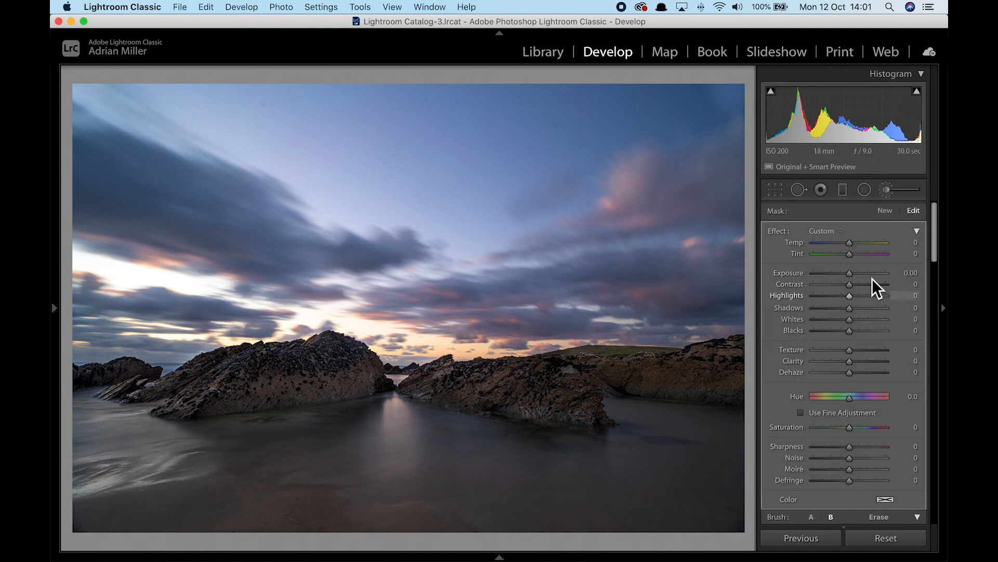
drag(850, 277, 843, 278)
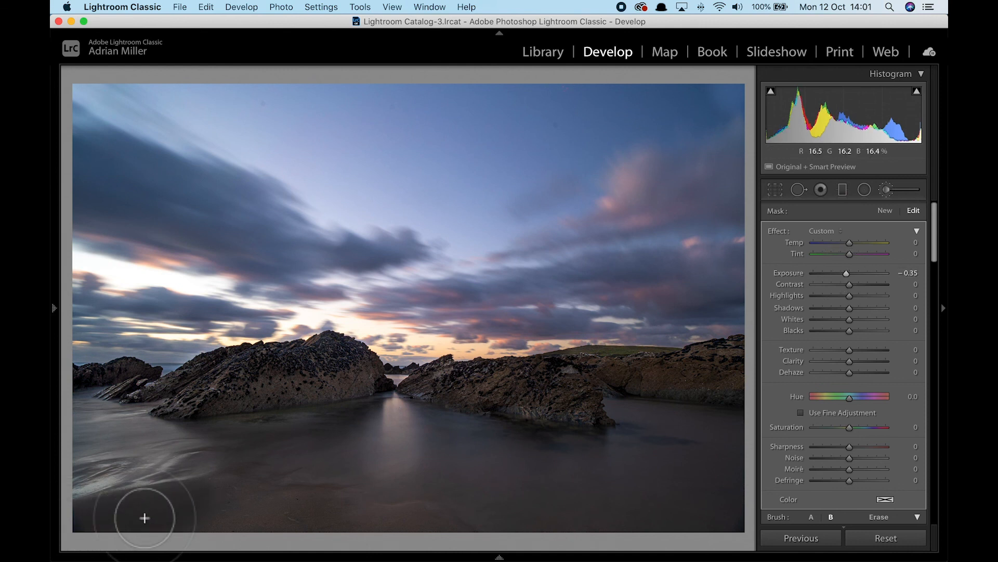
scroll(818, 403, down, 5)
click(800, 423)
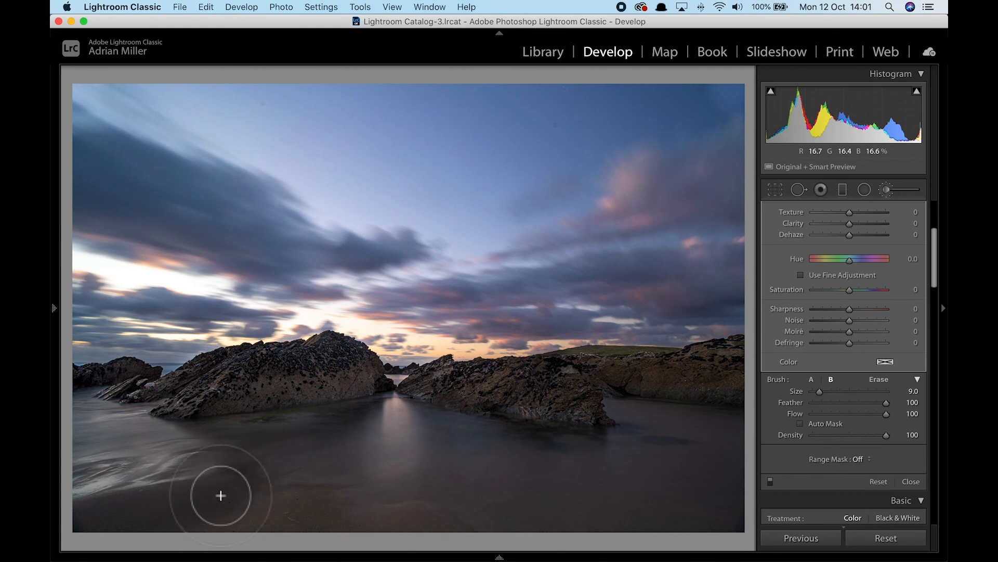
scroll(873, 317, up, 5)
drag(850, 276, 851, 277)
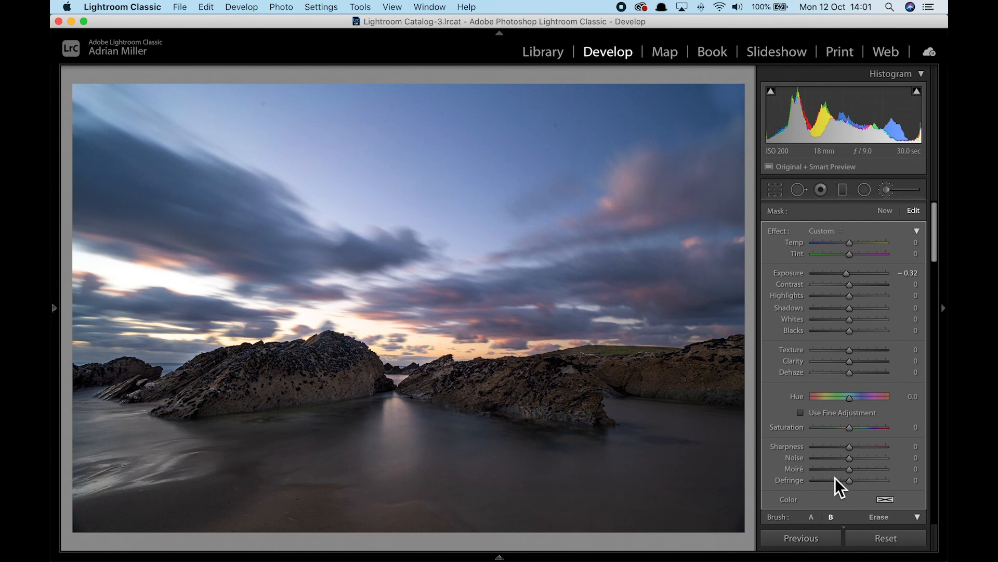
key(backslash)
key(backslash)
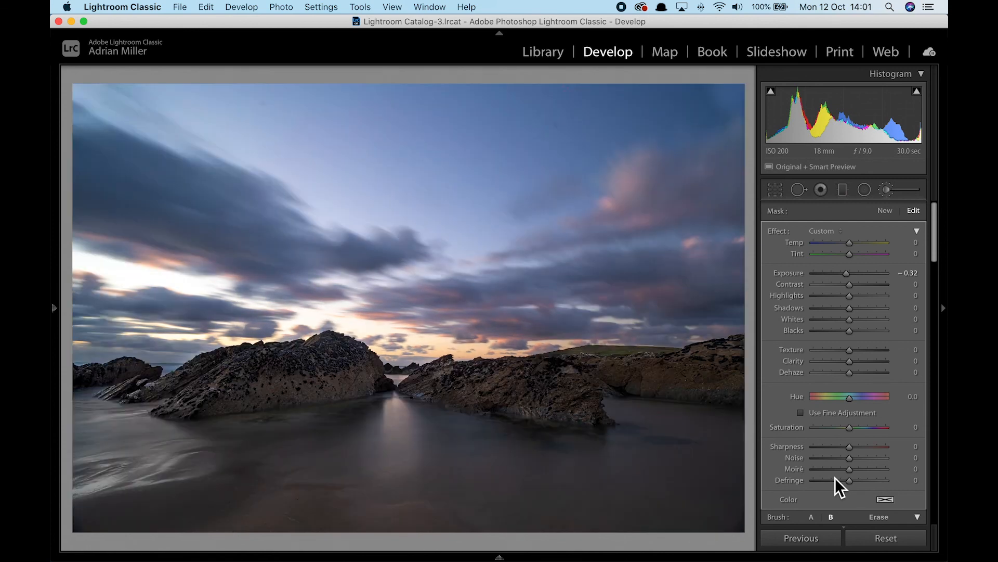